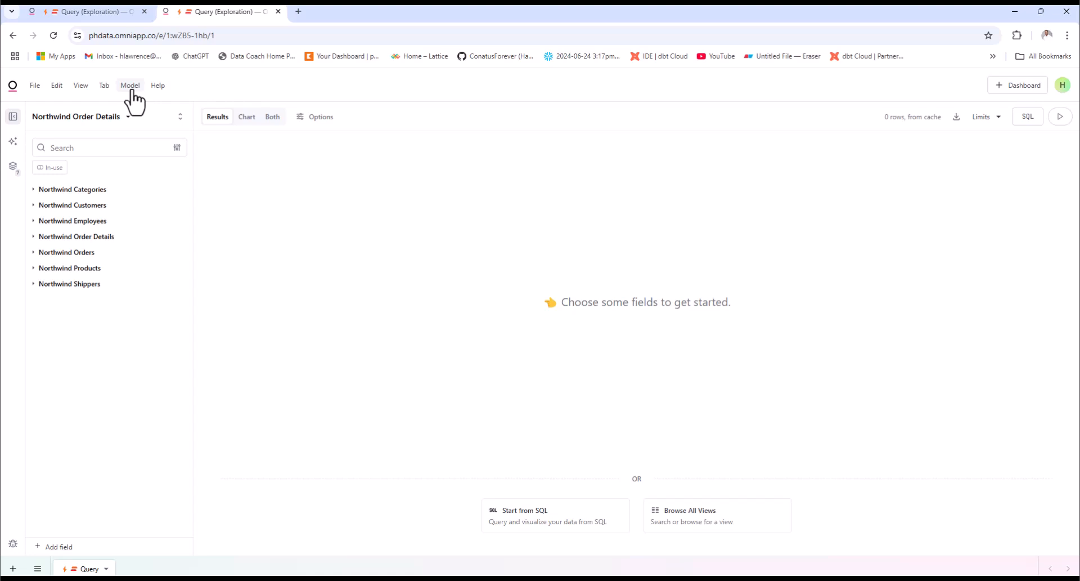
Open the northwind_categories view file under the RAW schema in the workbook's model layer
{"action": "left_click", "coordinate": [133, 90]}
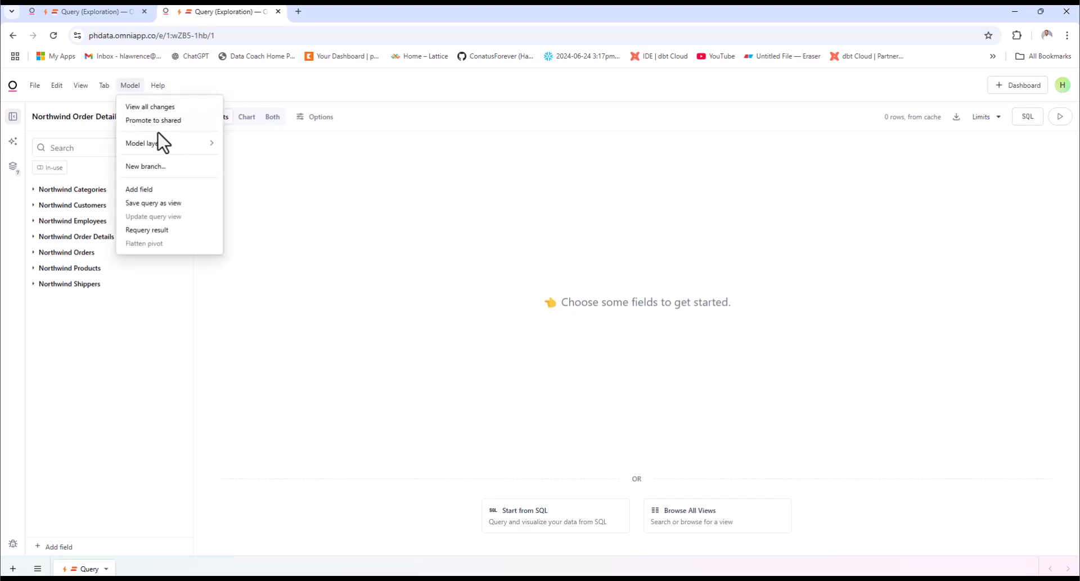
{"action": "mouse_move", "coordinate": [214, 146]}
{"action": "left_click", "coordinate": [288, 164]}
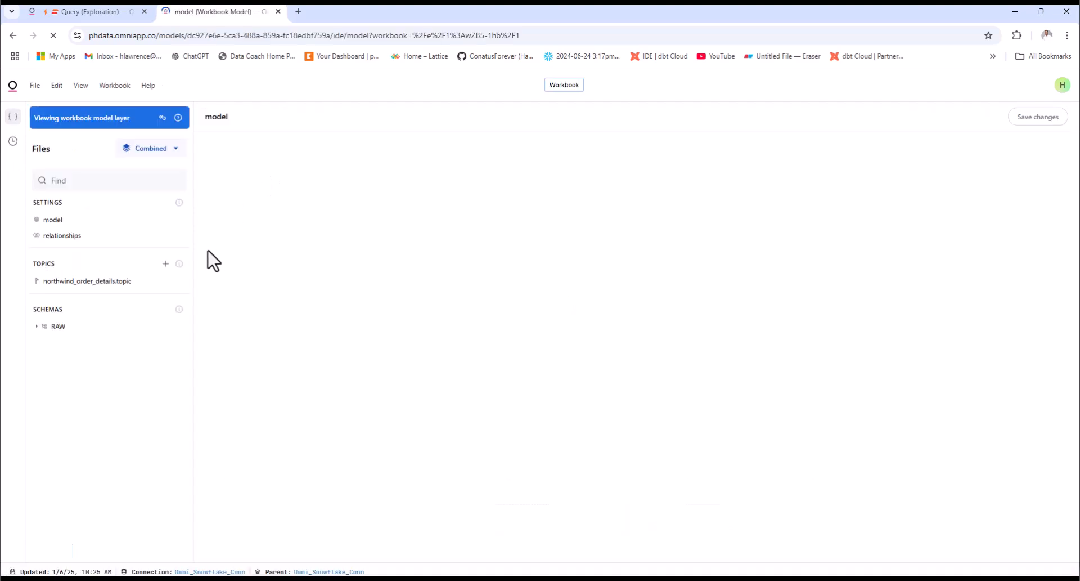
{"action": "left_click", "coordinate": [36, 326]}
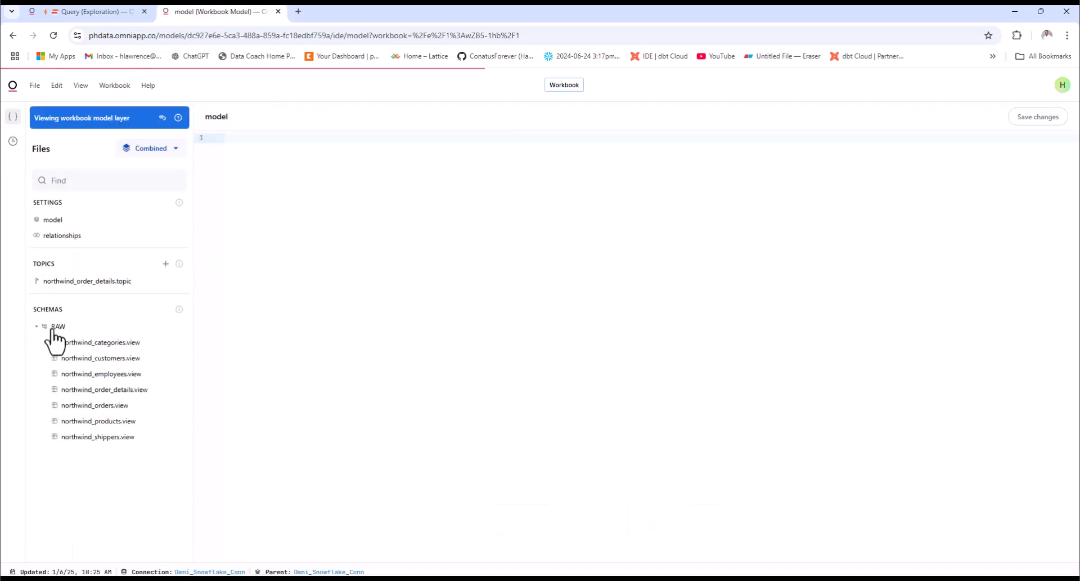
{"action": "left_click", "coordinate": [131, 353]}
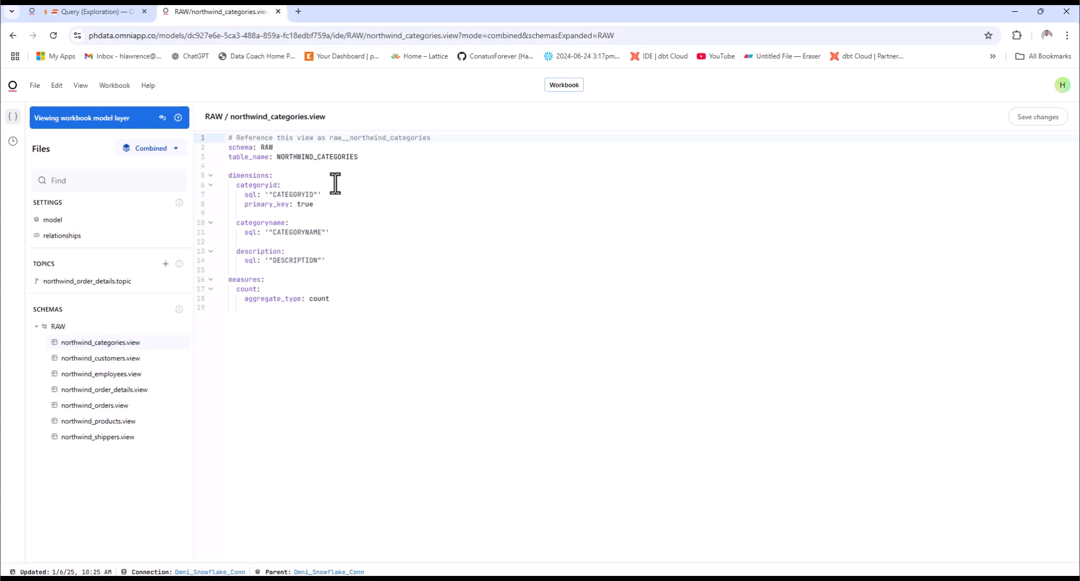
Examine the categoryid dimension's SQL and primary key and the count measure, and return to the query workbook
{"action": "left_click", "coordinate": [250, 176]}
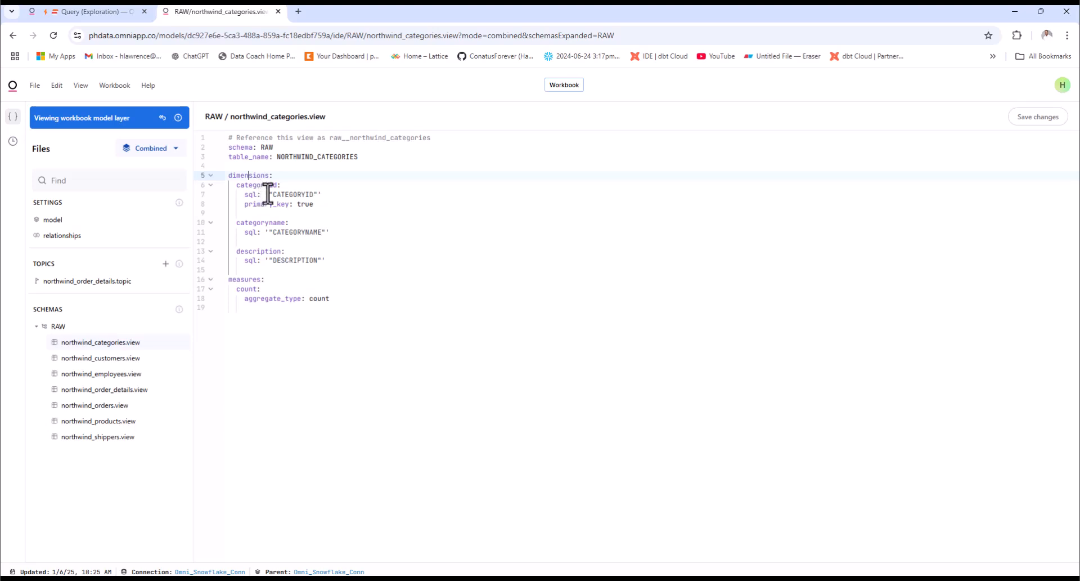
{"action": "left_click_drag", "start_coordinate": [267, 194], "coordinate": [314, 196]}
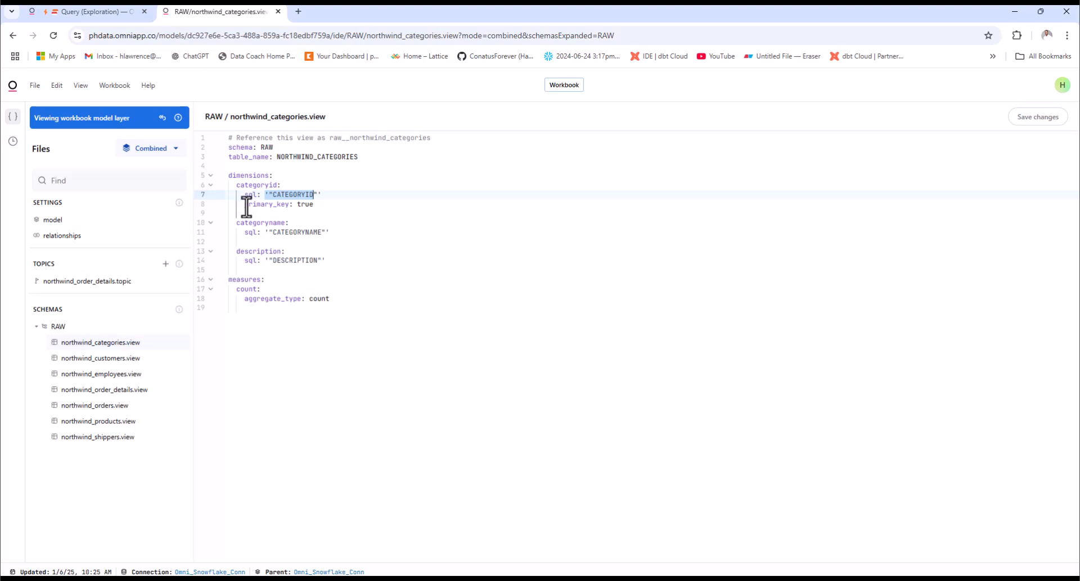
{"action": "left_click_drag", "start_coordinate": [242, 206], "coordinate": [289, 207]}
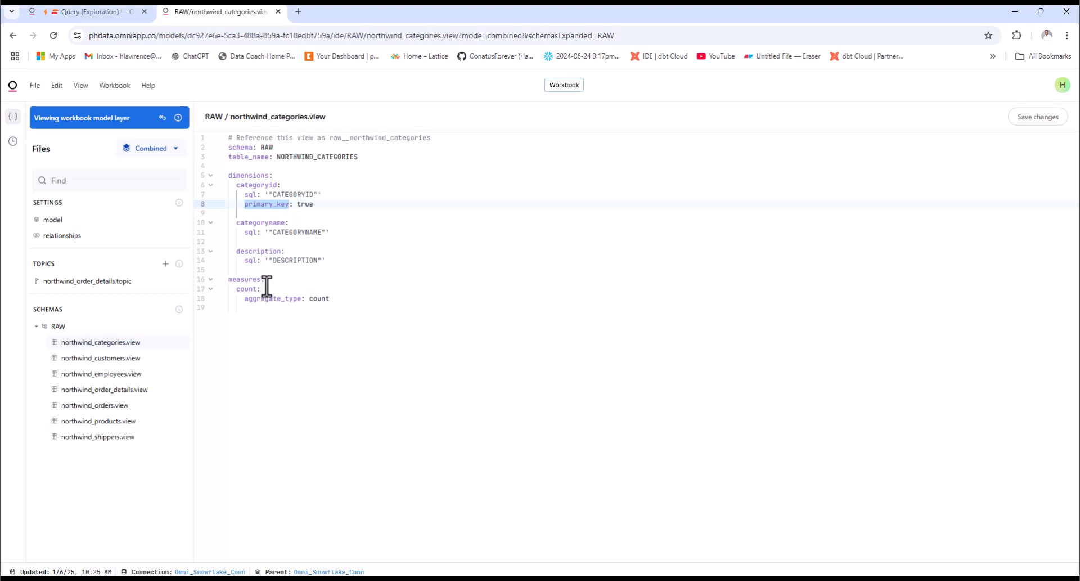
{"action": "left_click_drag", "start_coordinate": [333, 299], "coordinate": [238, 292]}
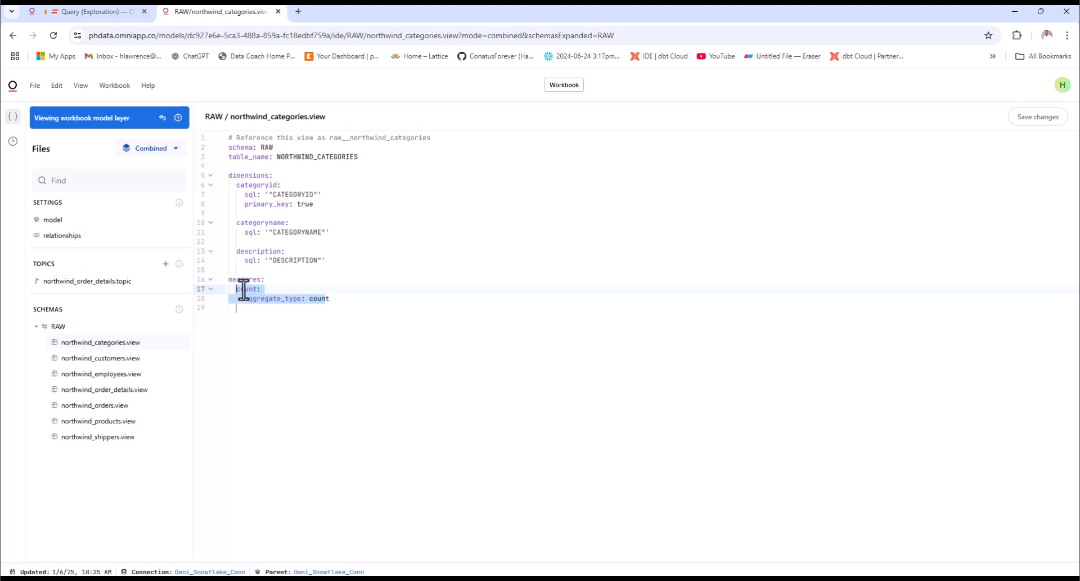
{"action": "left_click", "coordinate": [163, 117]}
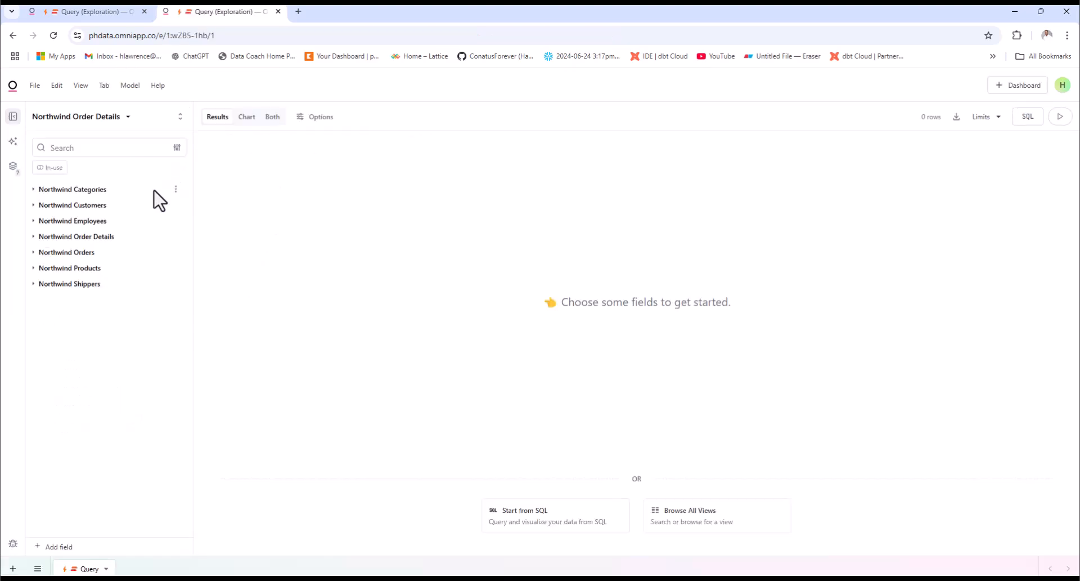
Preview the Freight values of Northwind Orders in the query results and remove the field from the query again
{"action": "left_click", "coordinate": [31, 253]}
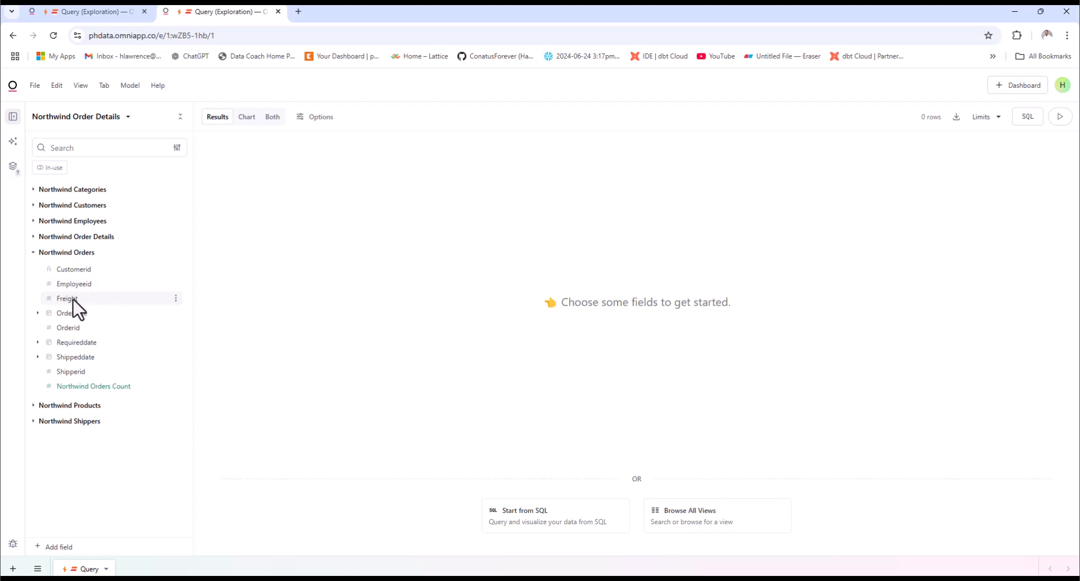
{"action": "left_click", "coordinate": [94, 299]}
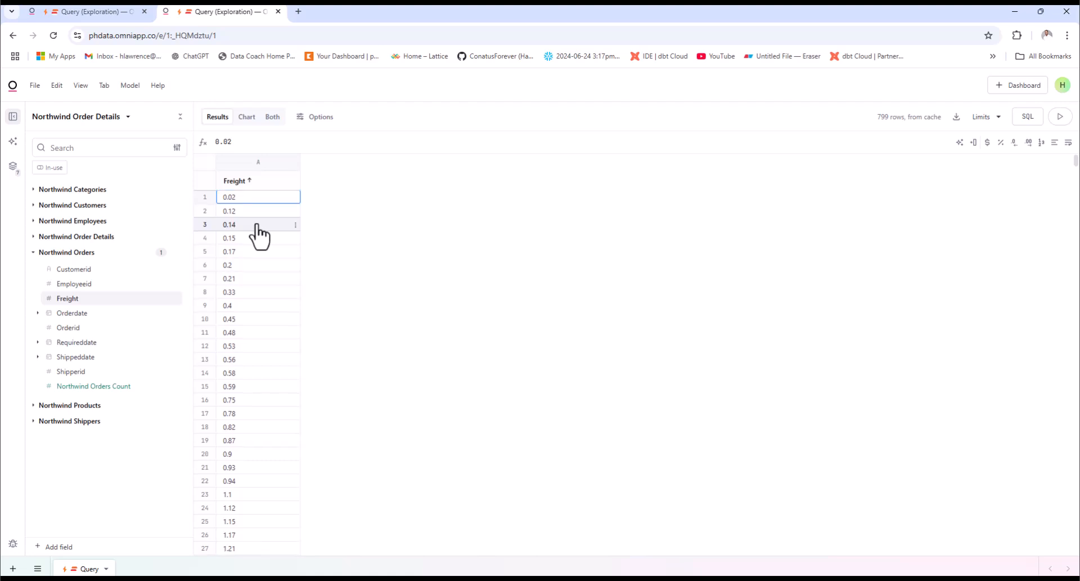
{"action": "scroll", "coordinate": [258, 232], "scroll_direction": "down", "scroll_amount": 8}
{"action": "scroll", "coordinate": [258, 232], "scroll_direction": "down", "scroll_amount": 10}
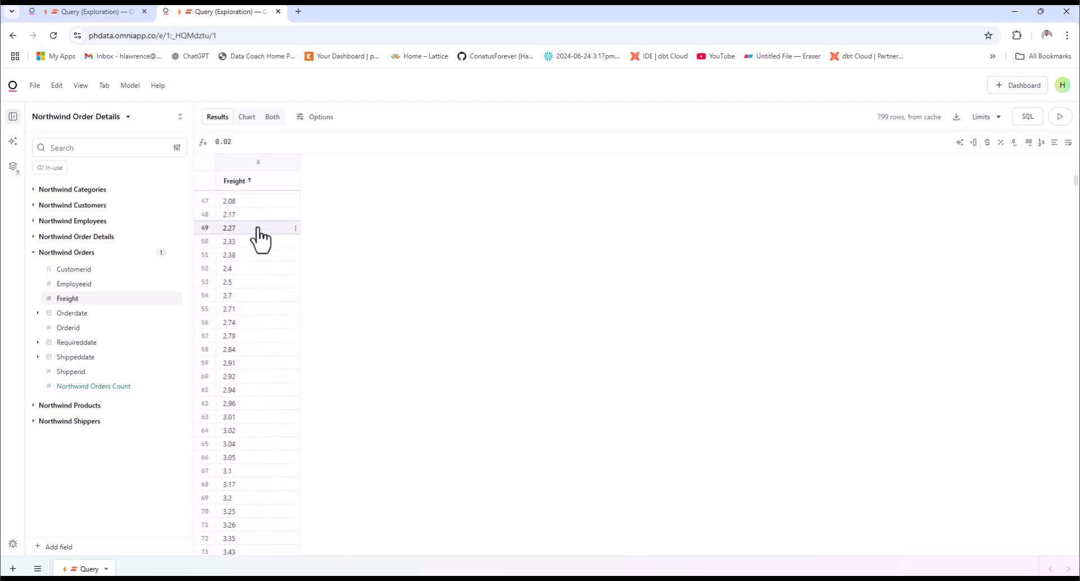
{"action": "scroll", "coordinate": [258, 232], "scroll_direction": "down", "scroll_amount": 3}
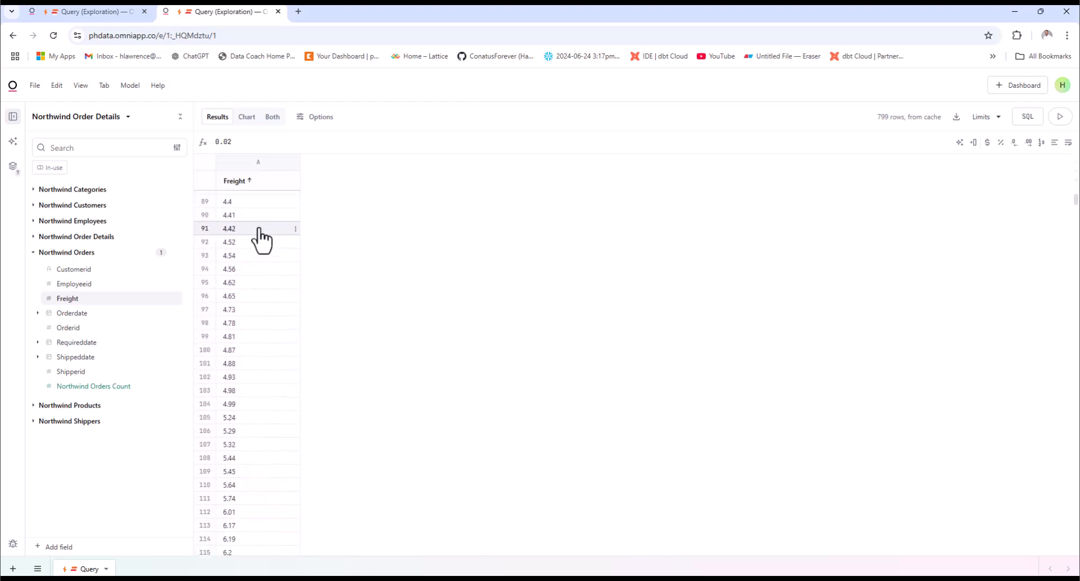
{"action": "scroll", "coordinate": [258, 231], "scroll_direction": "up", "scroll_amount": 12}
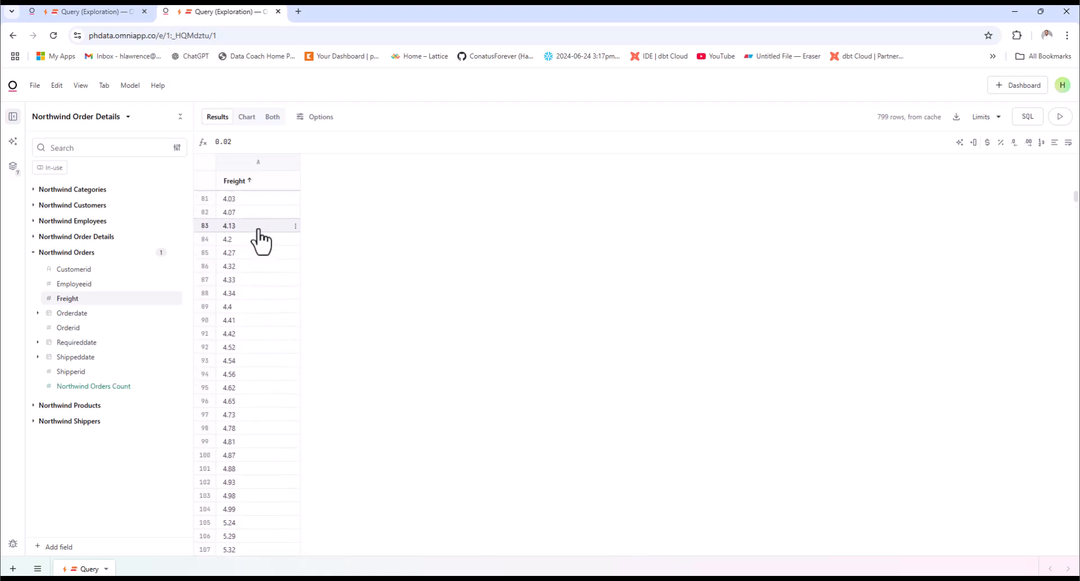
{"action": "scroll", "coordinate": [260, 241], "scroll_direction": "up", "scroll_amount": 8}
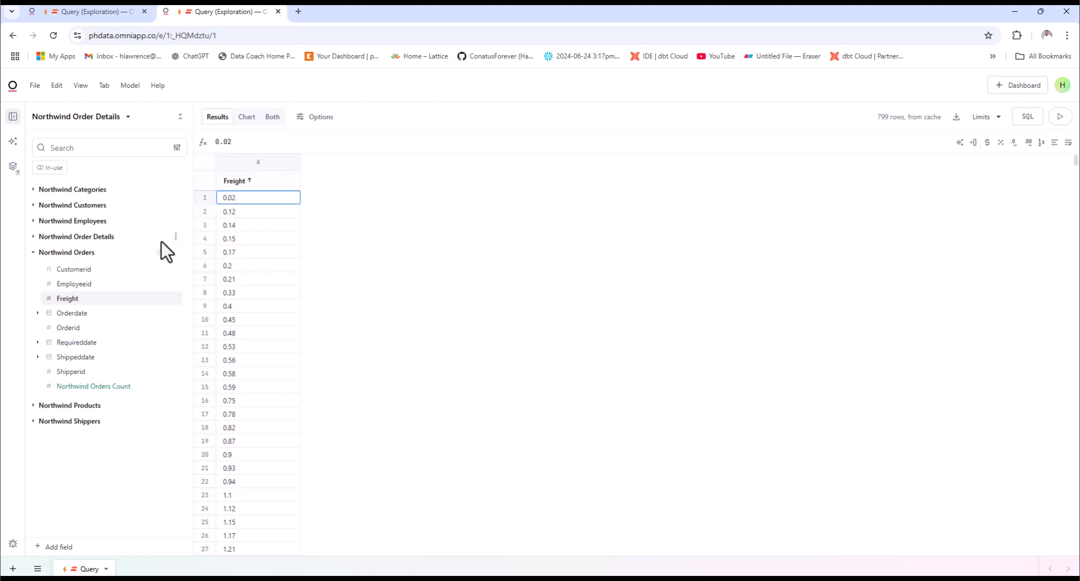
{"action": "left_click", "coordinate": [121, 300]}
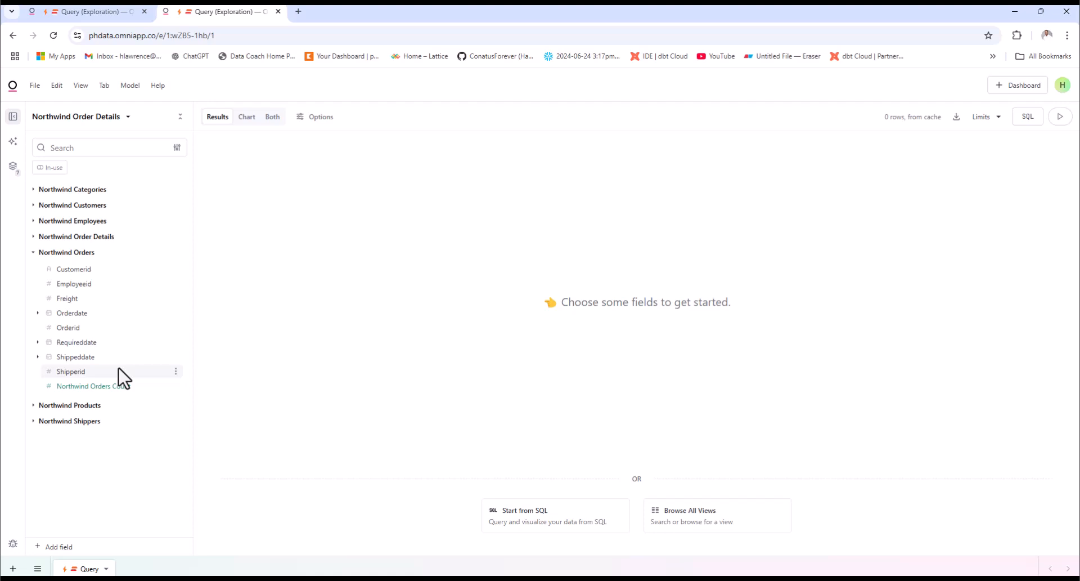
Start a new custom field in the Northwind Order Details workbook and label it "Freight Group"
{"action": "left_click", "coordinate": [59, 546]}
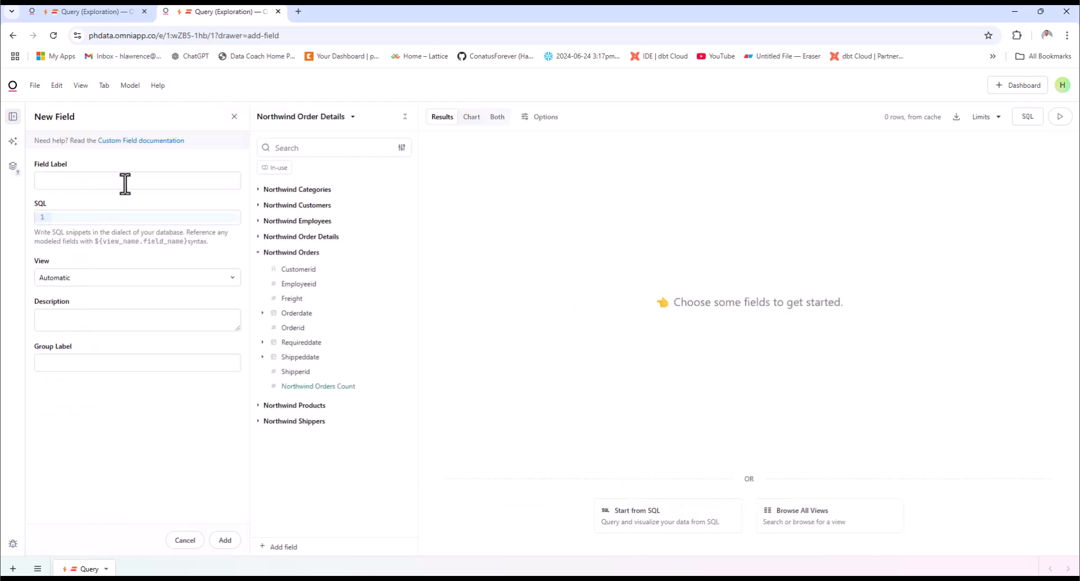
{"action": "left_click", "coordinate": [155, 179]}
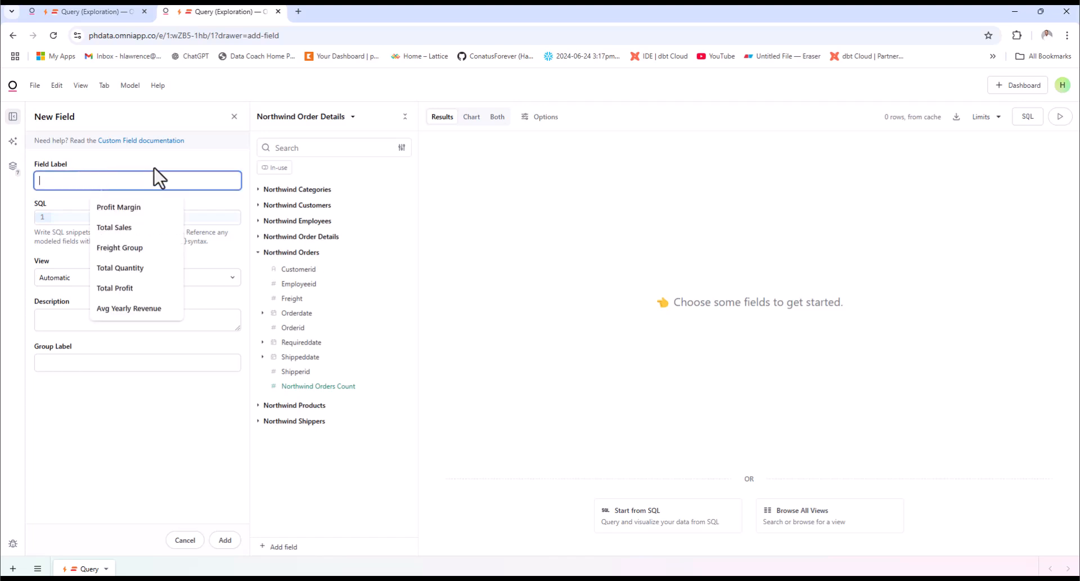
{"action": "type", "text": "Freigt"}
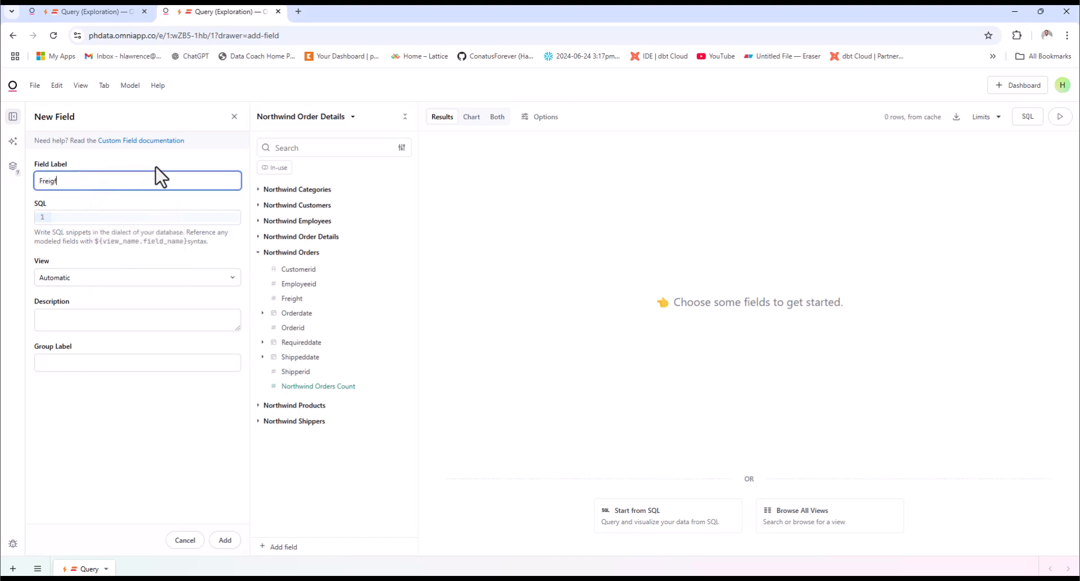
{"action": "key", "text": "BackSpace"}
{"action": "type", "text": "ht Group"}
Begin the field's SQL with a CASE whose first condition is WHEN ${raw__northwind_orders.freight} <= 53.8 THEN 'Small'
{"action": "left_click", "coordinate": [156, 217]}
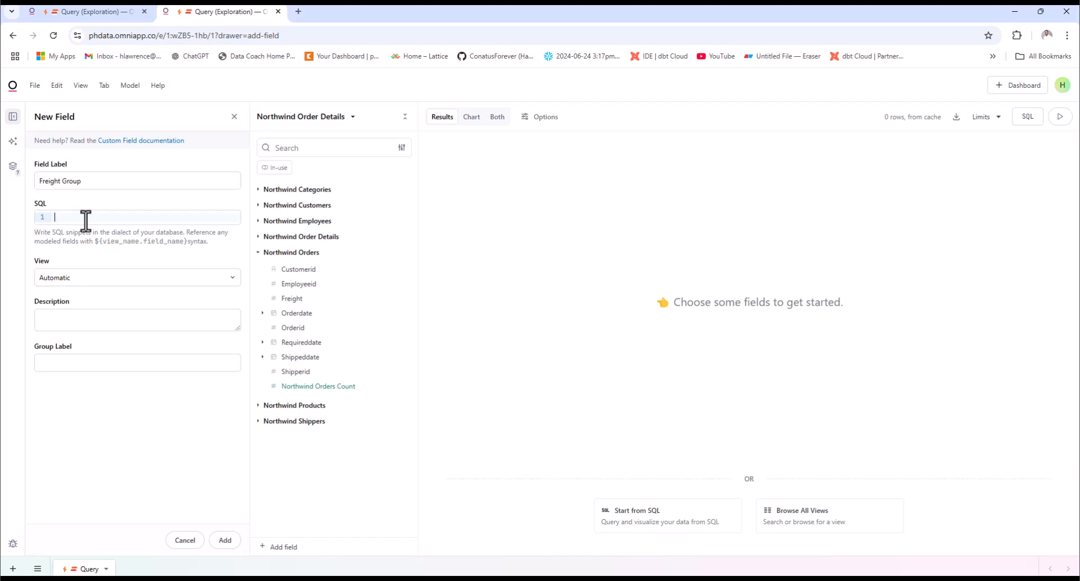
{"action": "type", "text": "CASE"}
{"action": "key", "text": "Return"}
{"action": "type", "text": "WHEN"}
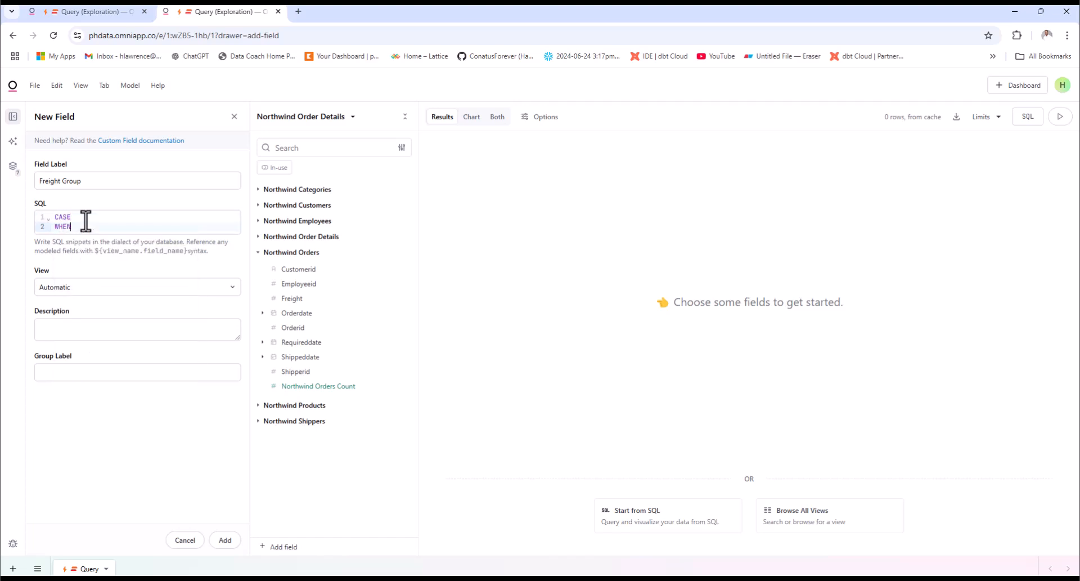
{"action": "type", "text": " $"}
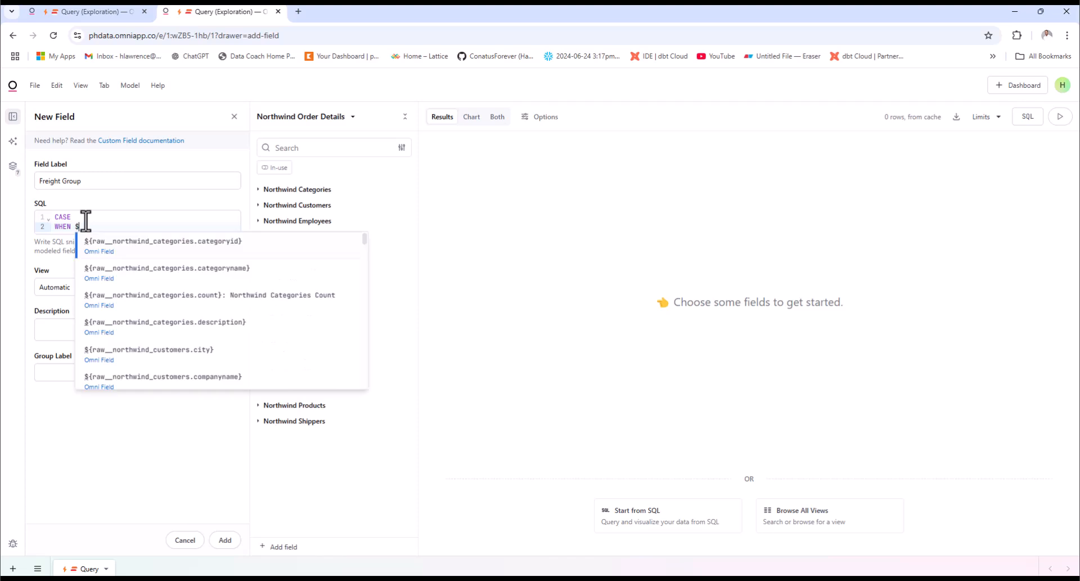
{"action": "type", "text": "{raw__northwind_orders.freight}"}
{"action": "key", "text": "Return"}
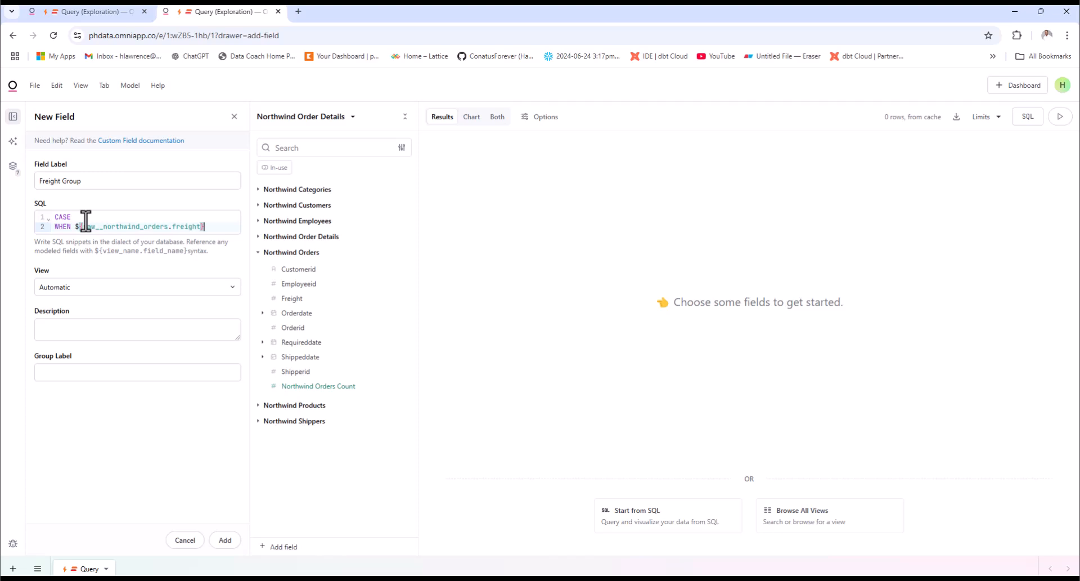
{"action": "type", "text": "<= 53.8 THEN"}
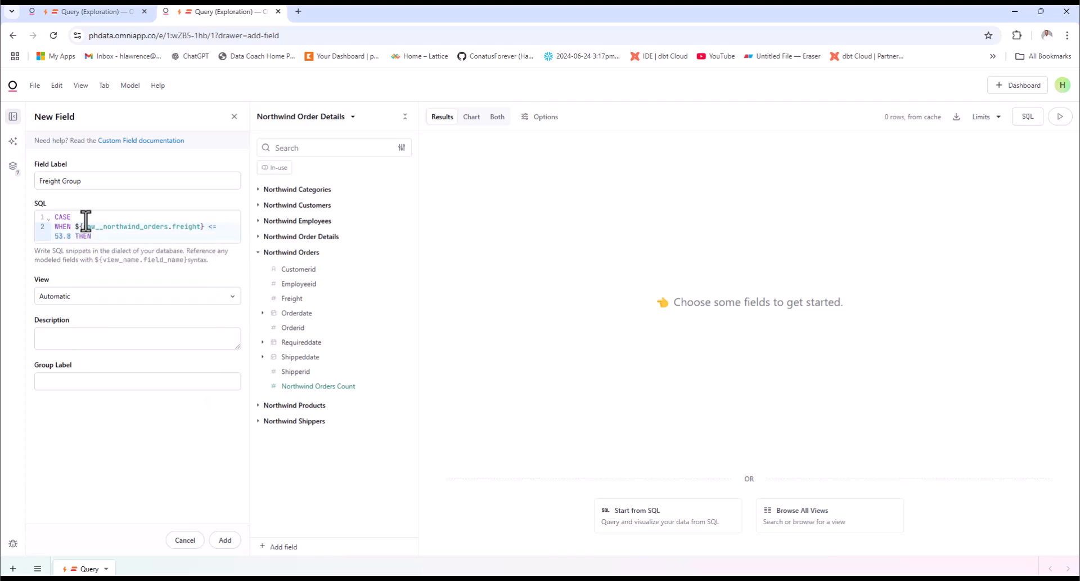
{"action": "type", "text": " 'Small"}
{"action": "key", "text": "Return"}
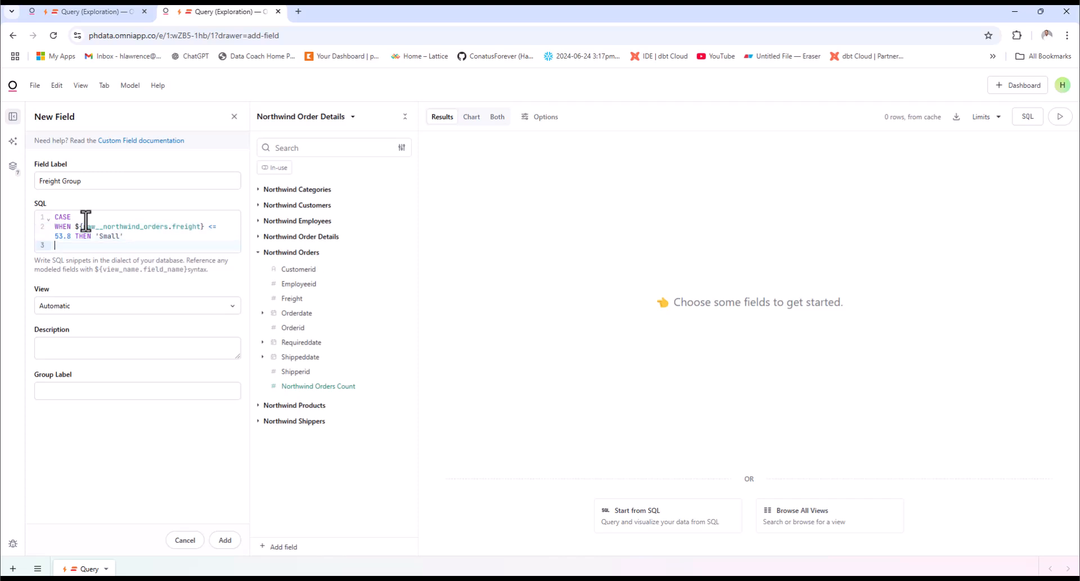
Start a second WHEN line, reusing the ${raw__northwind_orders.freight} reference from the first condition
{"action": "type", "text": "when"}
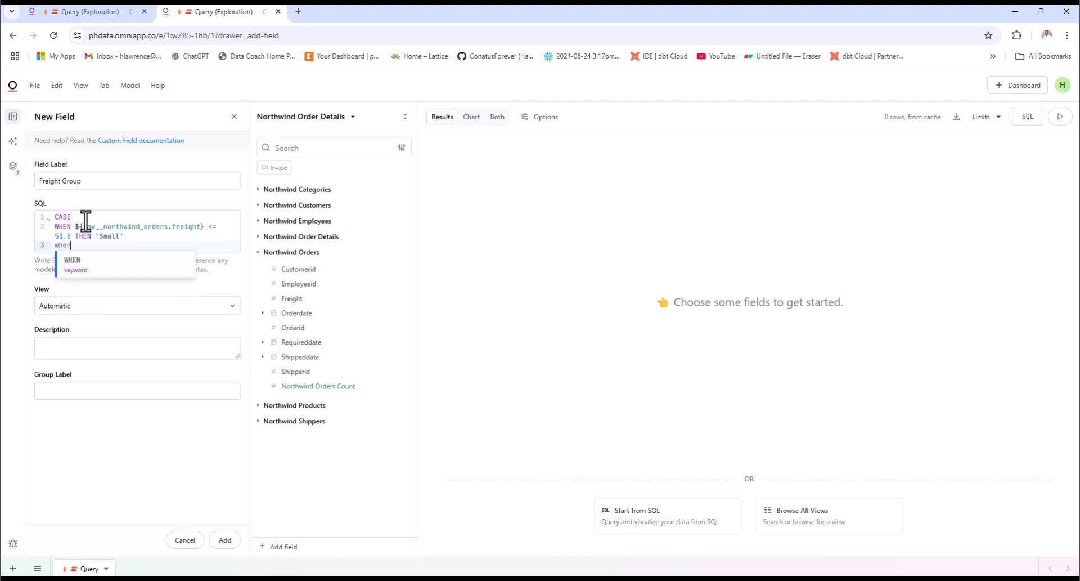
{"action": "key", "text": "Return"}
{"action": "key", "text": "Up"}
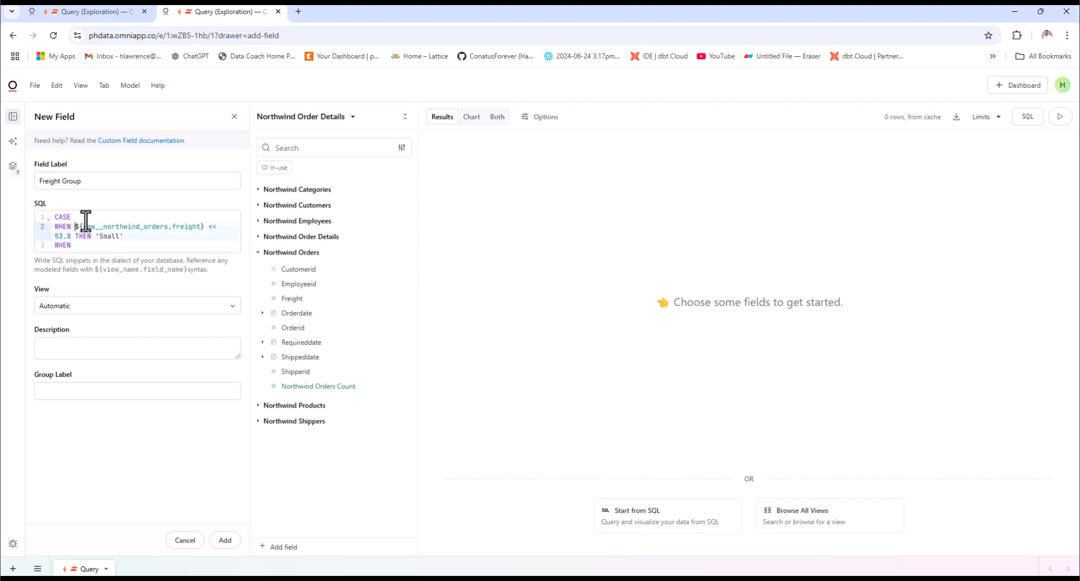
{"action": "key", "text": "shift+End"}
{"action": "key", "text": "shift+Left"}
{"action": "key", "text": "shift+Left"}
{"action": "key", "text": "Down"}
{"action": "key", "text": "Down"}
{"action": "type", "text": "${raw__northwind_orders.freight}"}
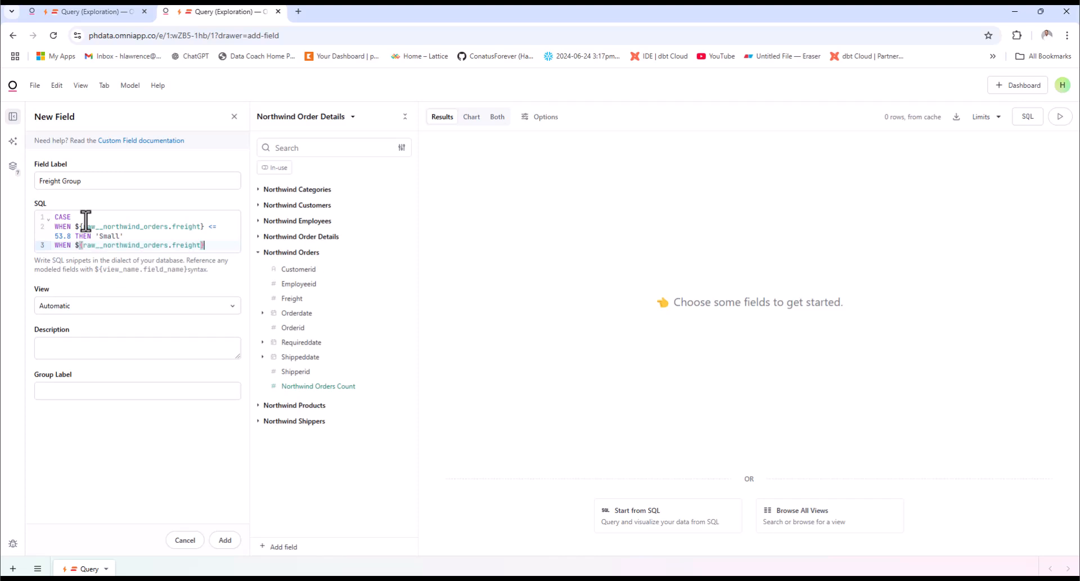
{"action": "type", "text": "> 53.8 and"}
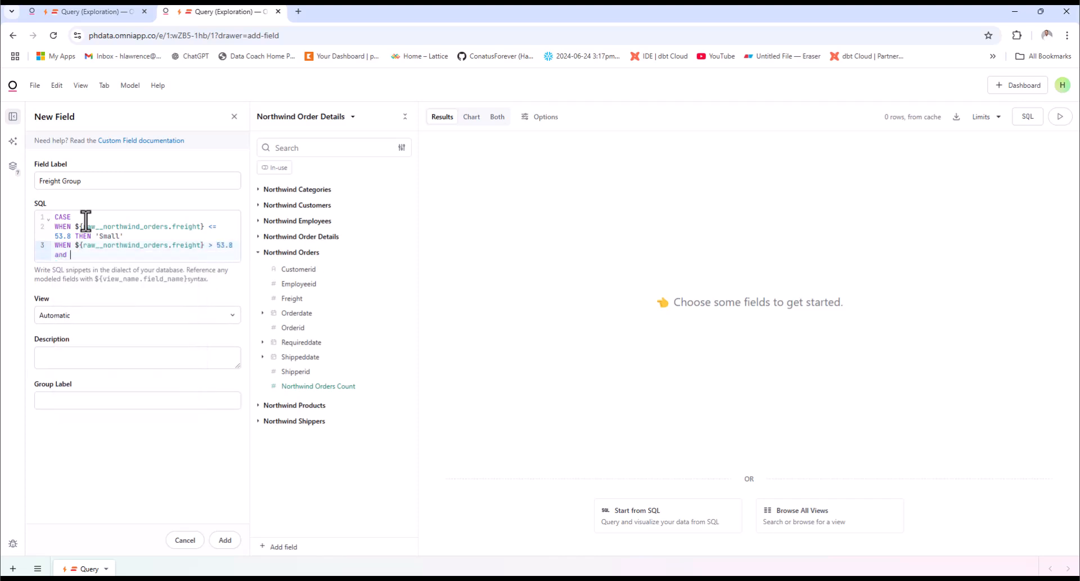
{"action": "key", "text": "ctrl+z"}
{"action": "key", "text": "ctrl+z"}
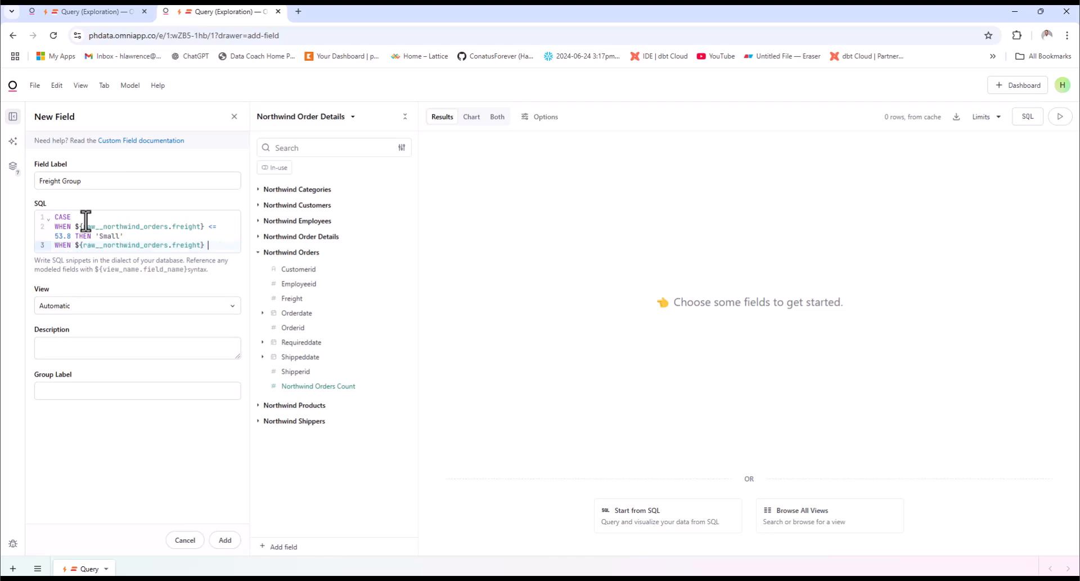
{"action": "type", "text": "and"}
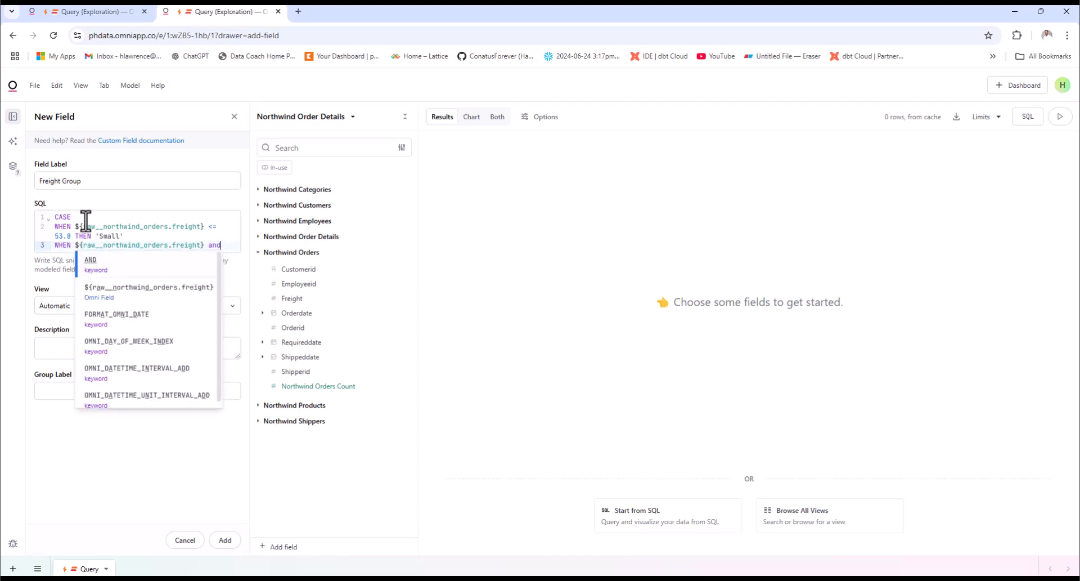
{"action": "key", "text": "ctrl+shift+Left"}
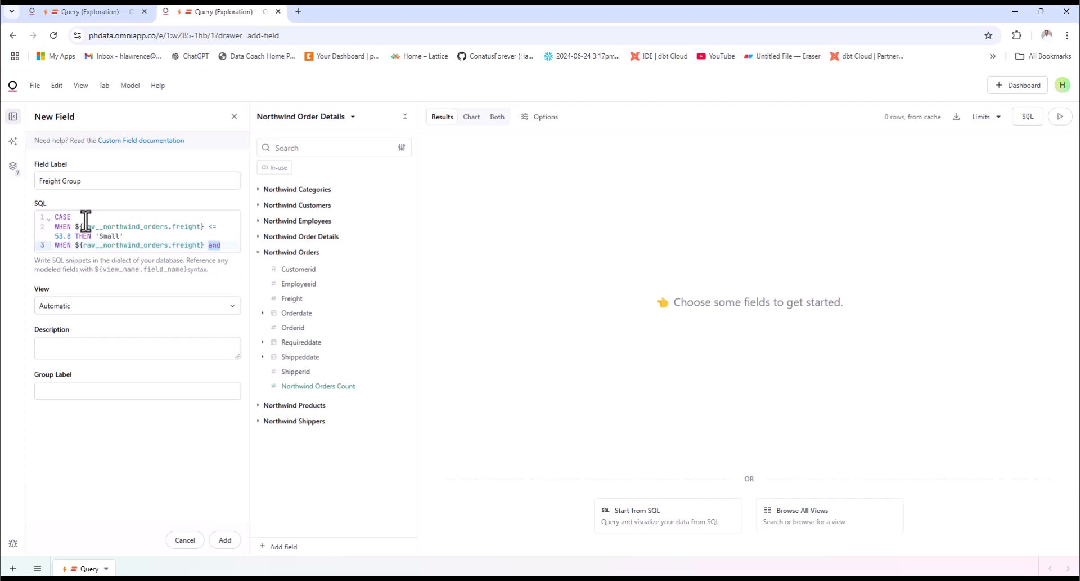
{"action": "type", "text": "53"}
{"action": "key", "text": "BackSpace"}
{"action": "key", "text": "BackSpace"}
Complete the second WHEN condition as > 53.8 AND ${raw__northwind_orders.freight} <= 96.2 THEN 'Medium'
{"action": "type", "text": ">"}
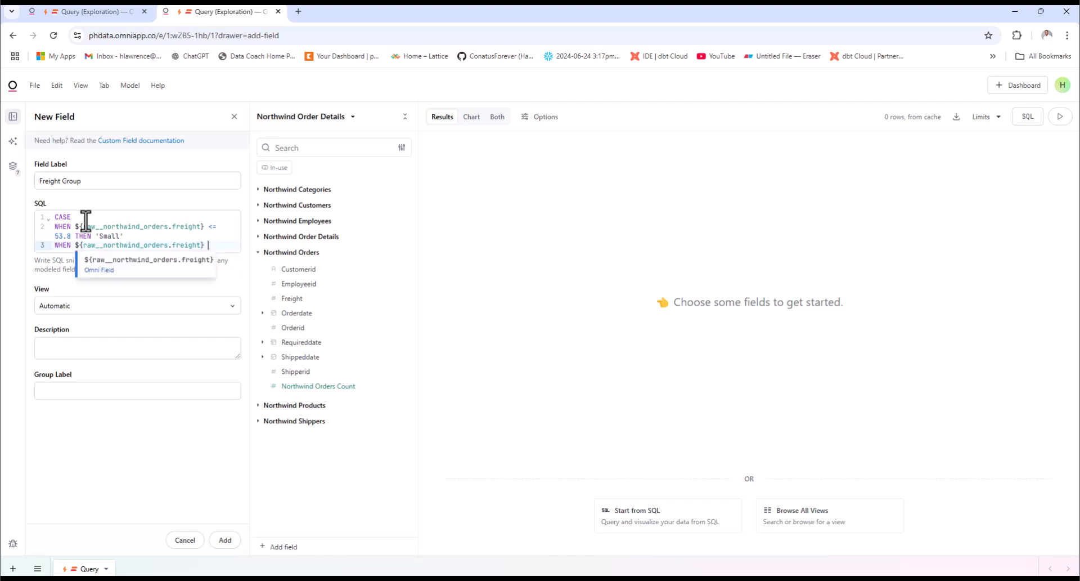
{"action": "type", "text": " 53.8"}
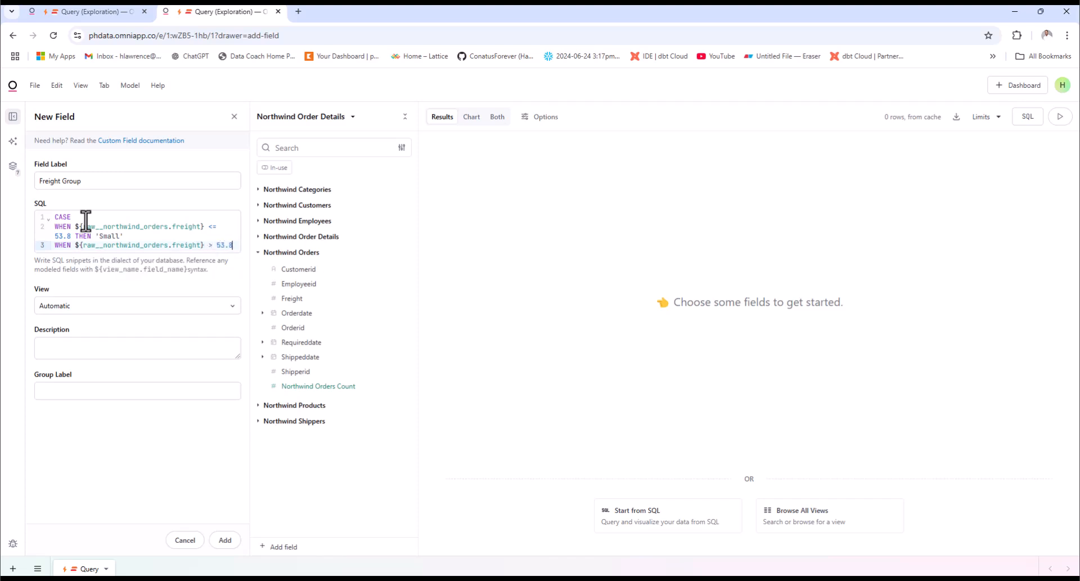
{"action": "type", "text": " AND"}
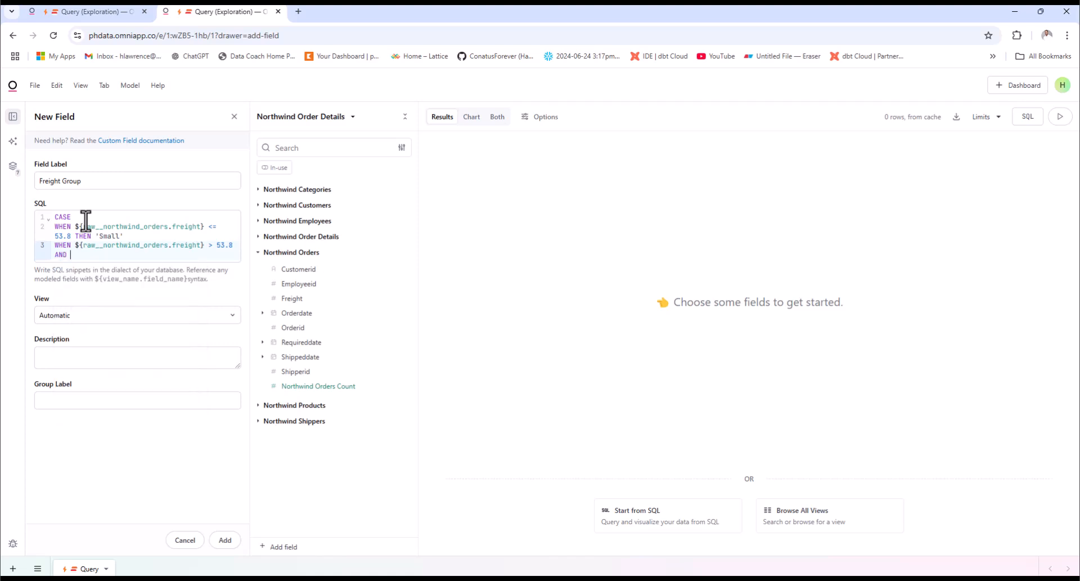
{"action": "type", "text": "${raw__northwind_orders.freight}"}
{"action": "type", "text": "6"}
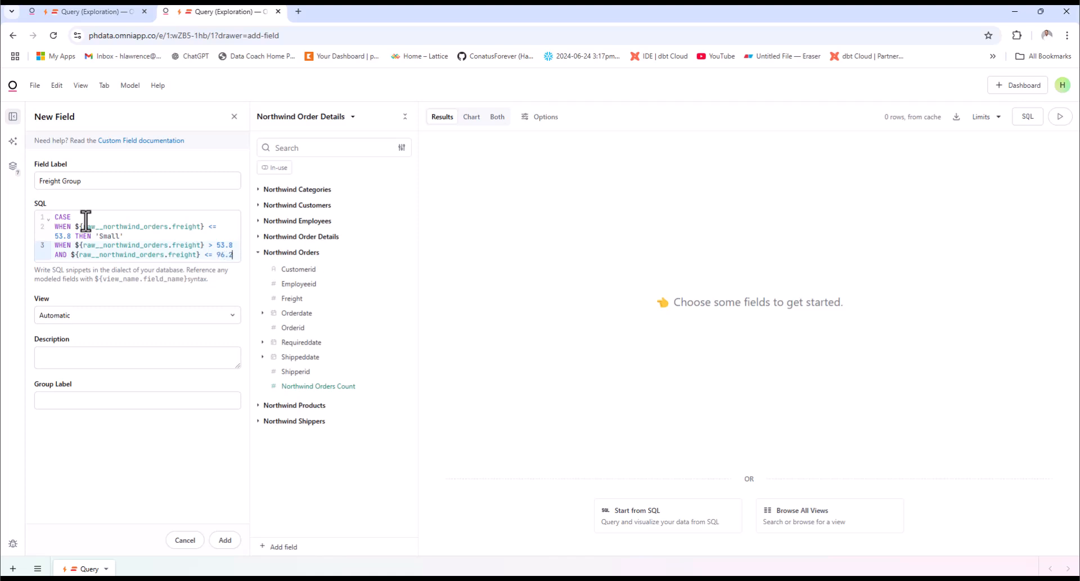
{"action": "type", "text": ".2 then"}
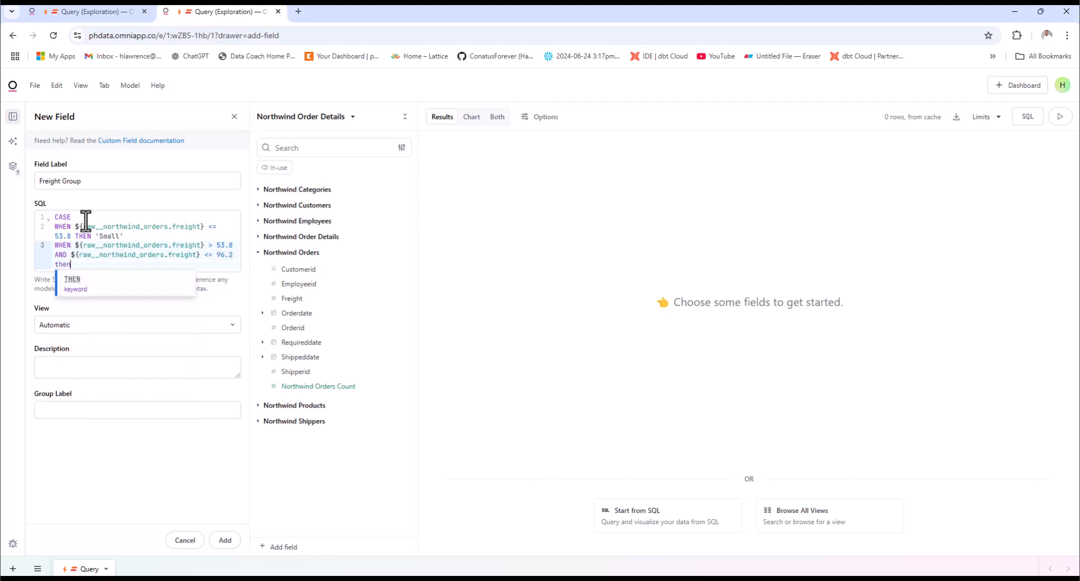
{"action": "key", "text": "Return"}
{"action": "type", "text": "'"}
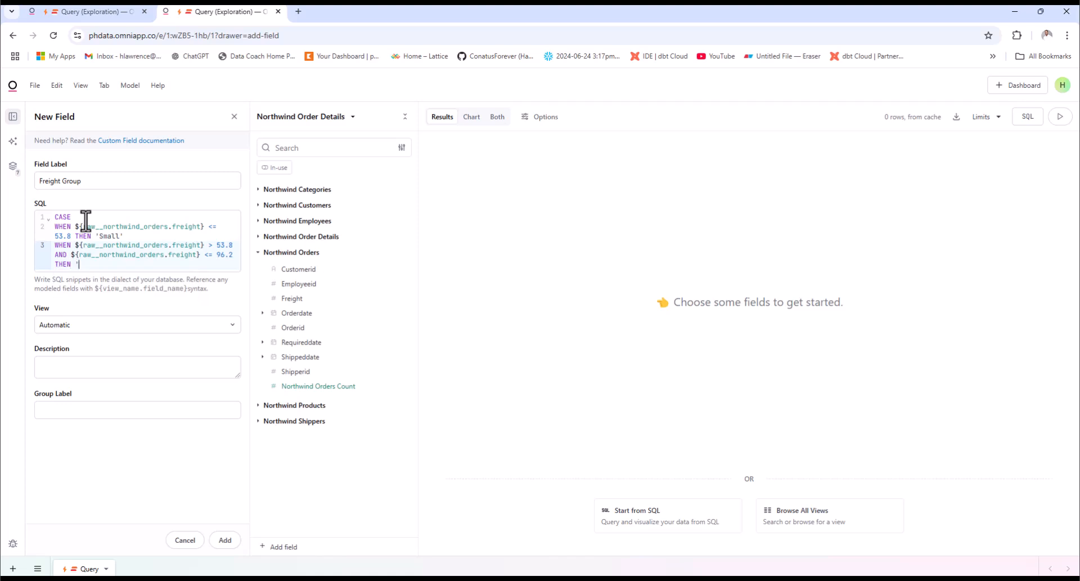
{"action": "type", "text": "Medium'"}
{"action": "key", "text": "Return"}
Finish the CASE expression with an ELSE 'Large' line and a closing END
{"action": "type", "text": "else"}
{"action": "key", "text": "Return"}
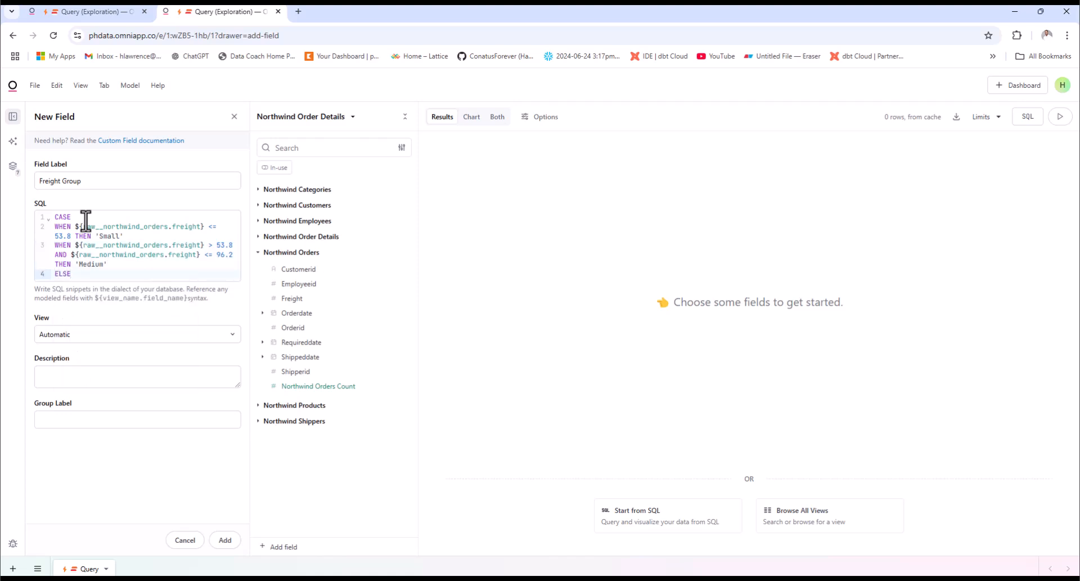
{"action": "type", "text": "'Large'"}
{"action": "key", "text": "Return"}
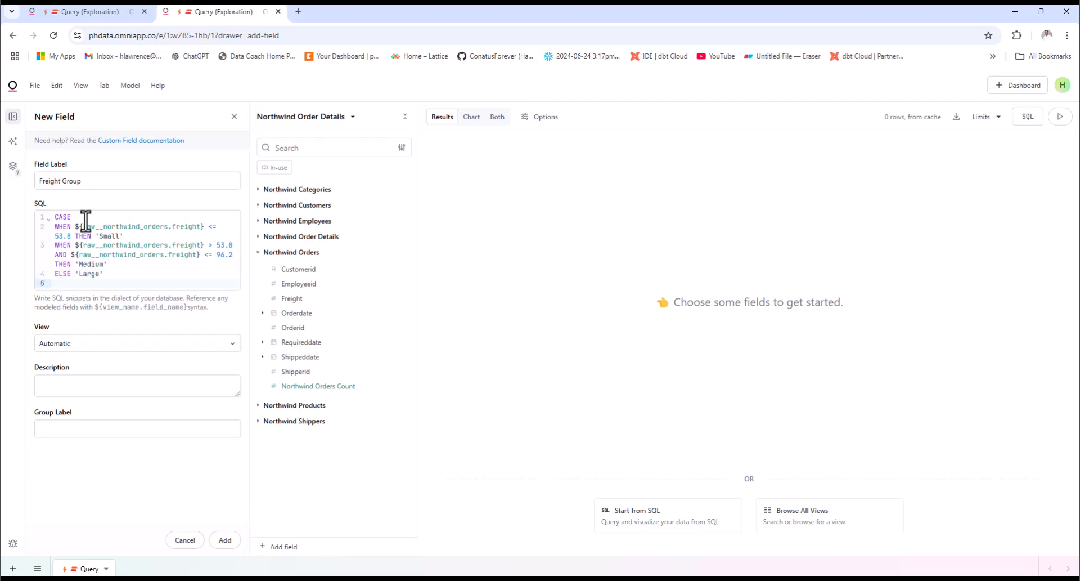
{"action": "type", "text": "end"}
{"action": "key", "text": "Return"}
Add the Freight Group field to the workbook and include Northwind Orders Count in the query beside it
{"action": "left_click", "coordinate": [217, 545]}
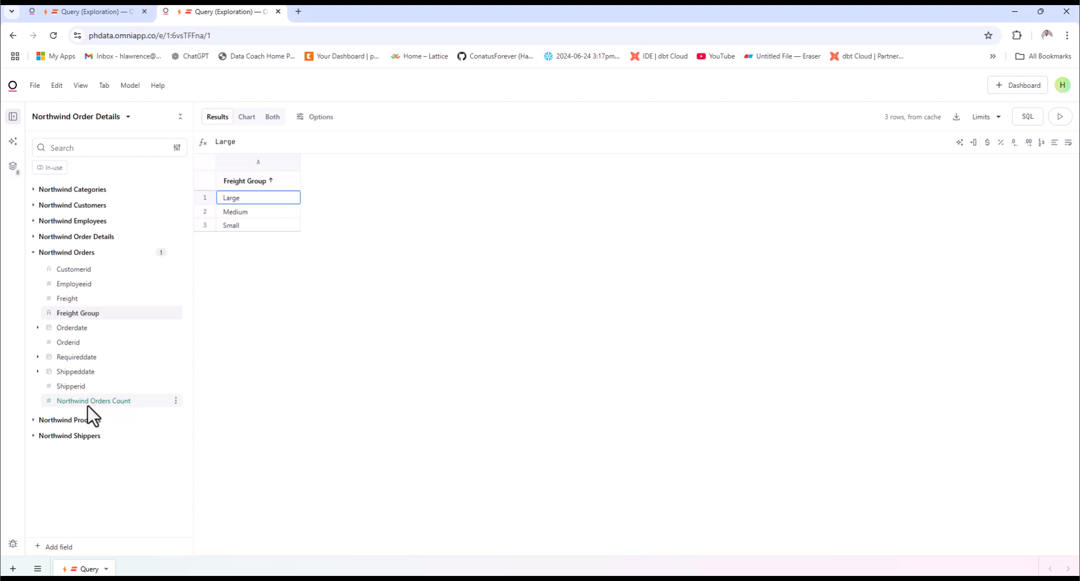
{"action": "left_click", "coordinate": [119, 403]}
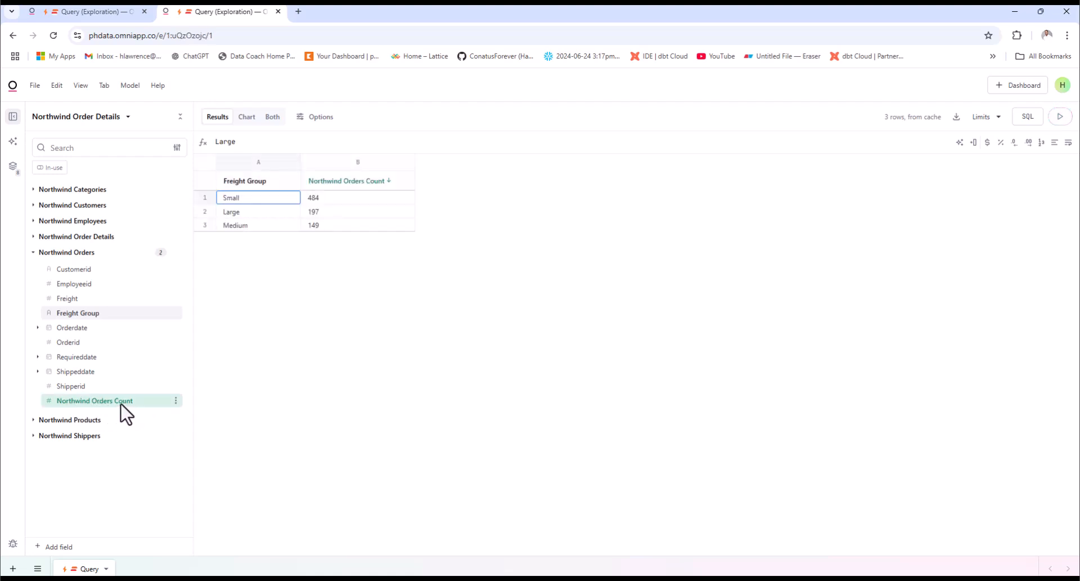